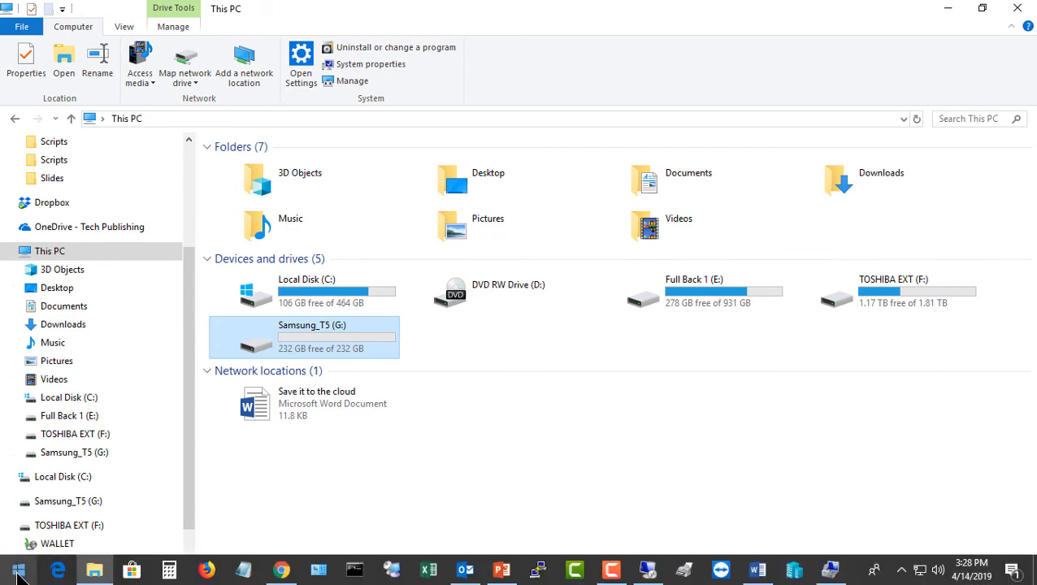
Search Windows for "control panel" and open the Control Panel
right_click(21, 574)
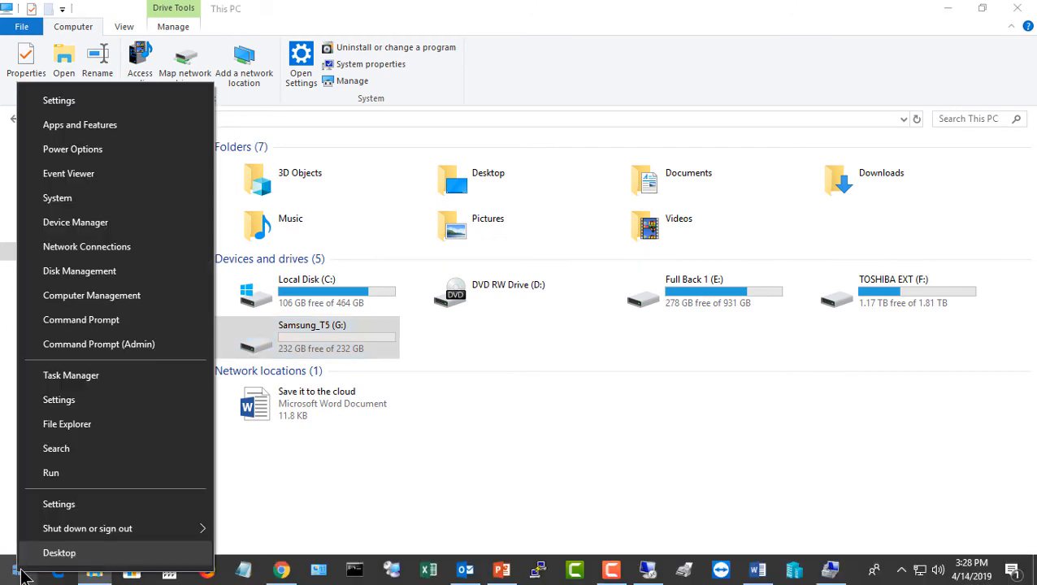
left_click(71, 457)
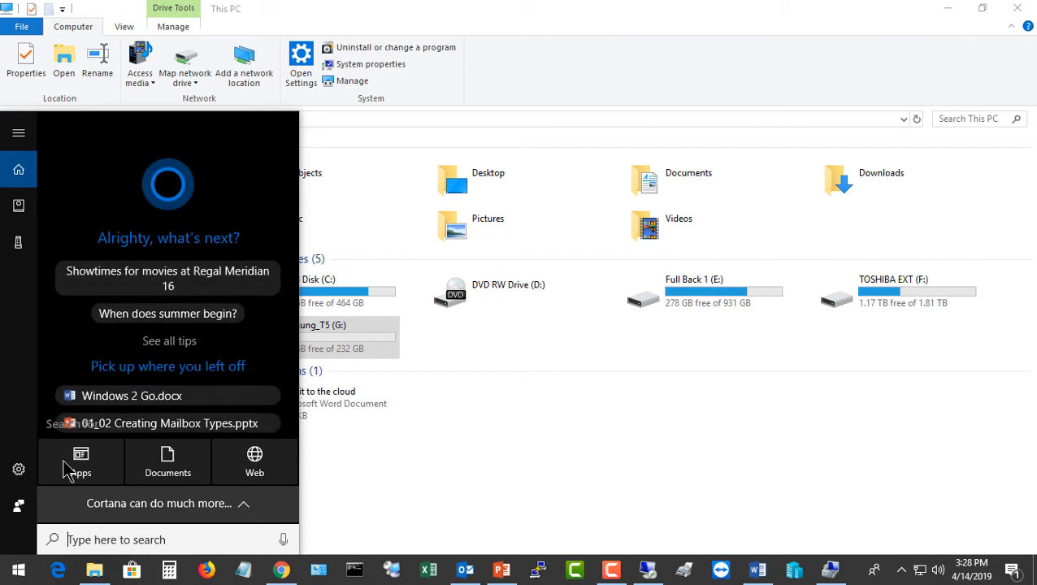
type("control panel")
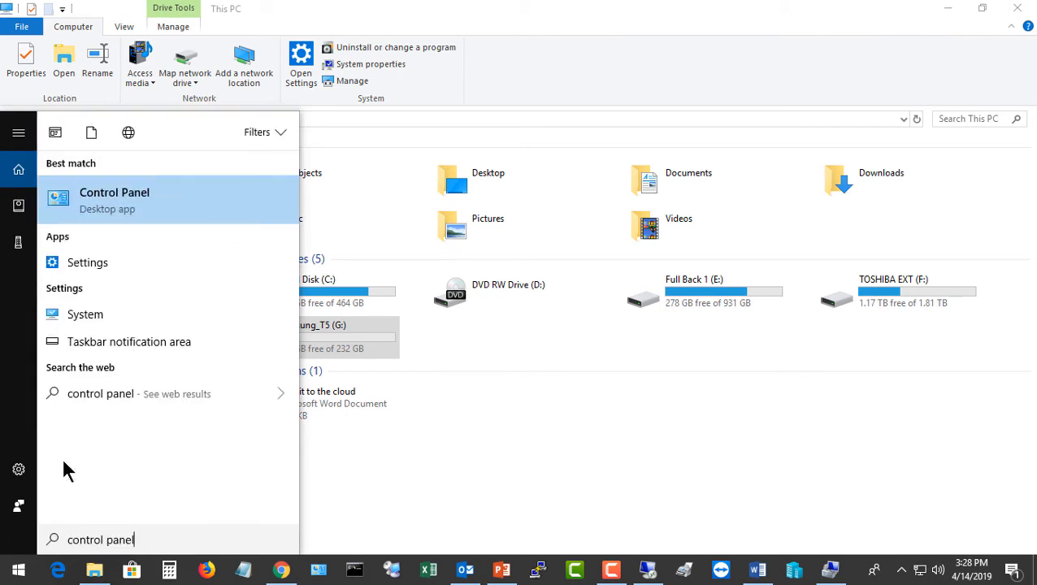
key("Return")
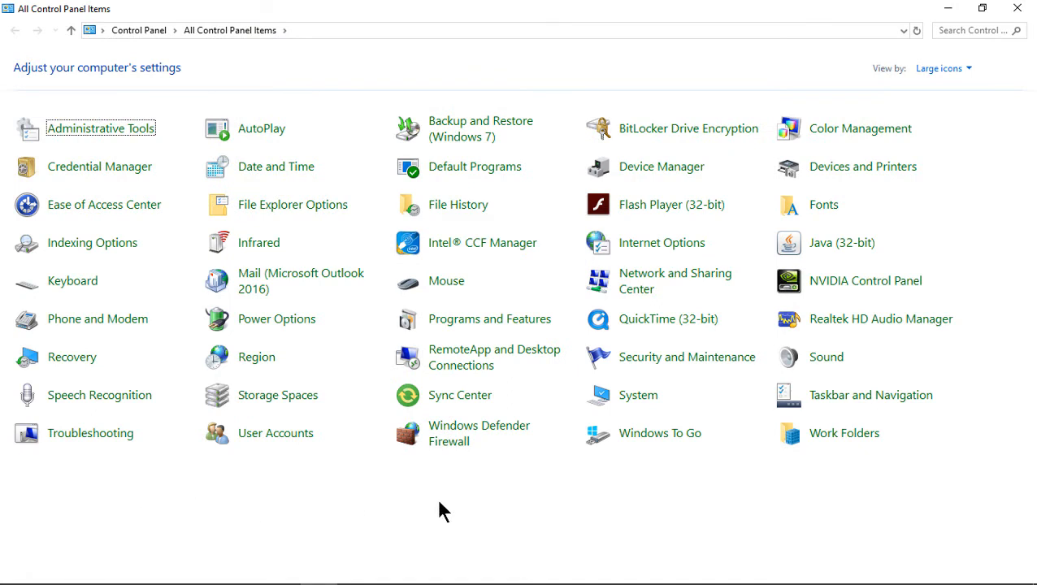
Start creating a Windows To Go workspace and choose the Samsung Portable SSD T5 (G:) as the target drive
left_click(653, 437)
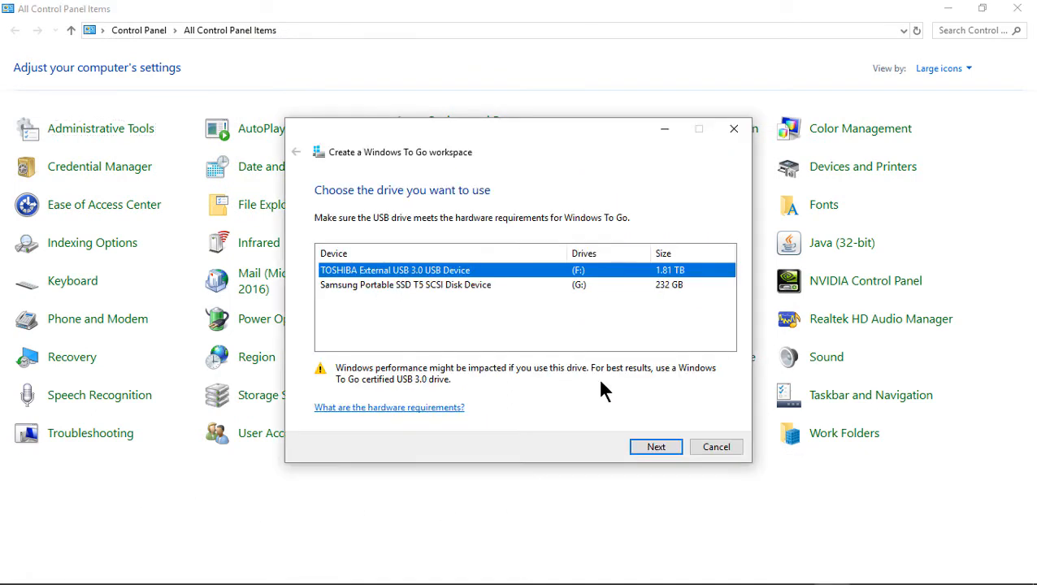
left_click(459, 286)
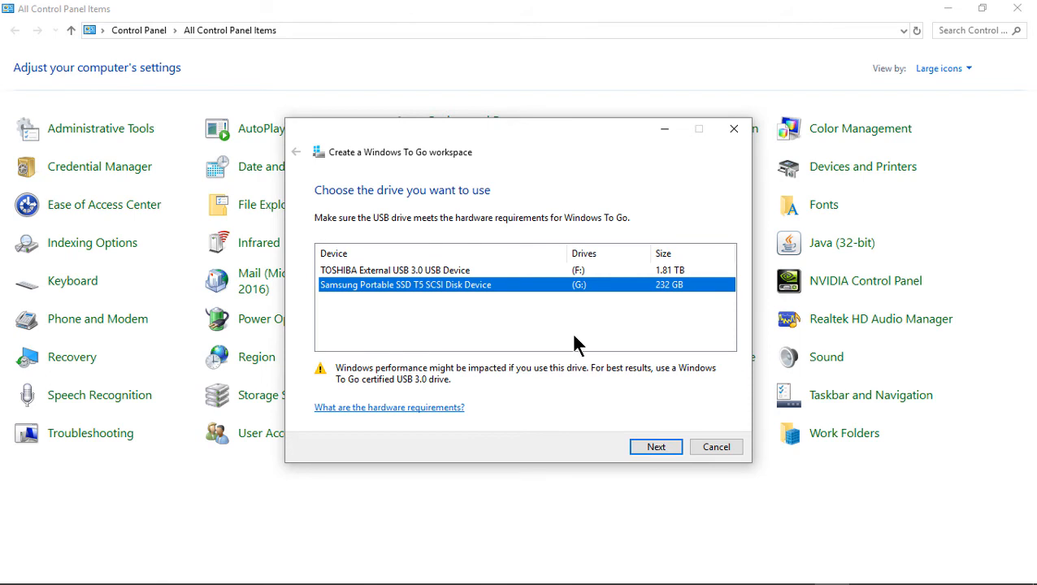
left_click(644, 450)
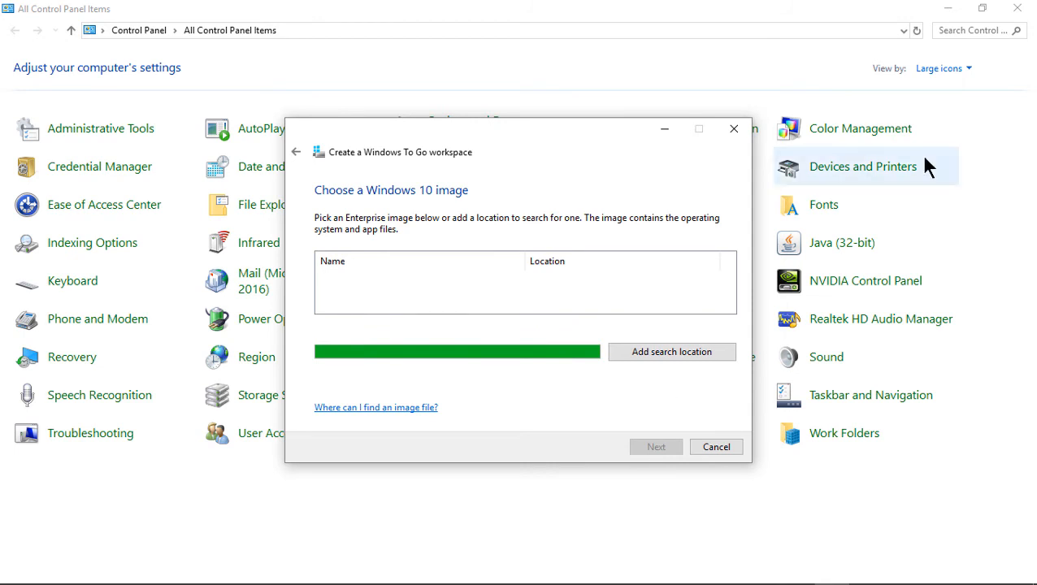
Switch to File Explorer and mount the Windows 10 Enterprise x64 disc image from the Windows 10 folder inside MicrosoftISOs
left_click(948, 10)
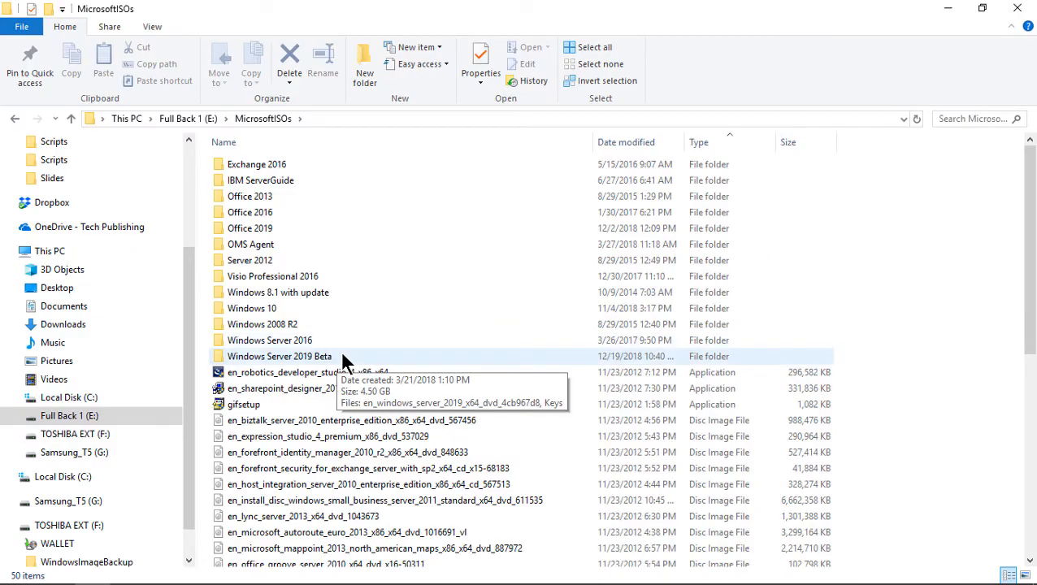
double_click(252, 308)
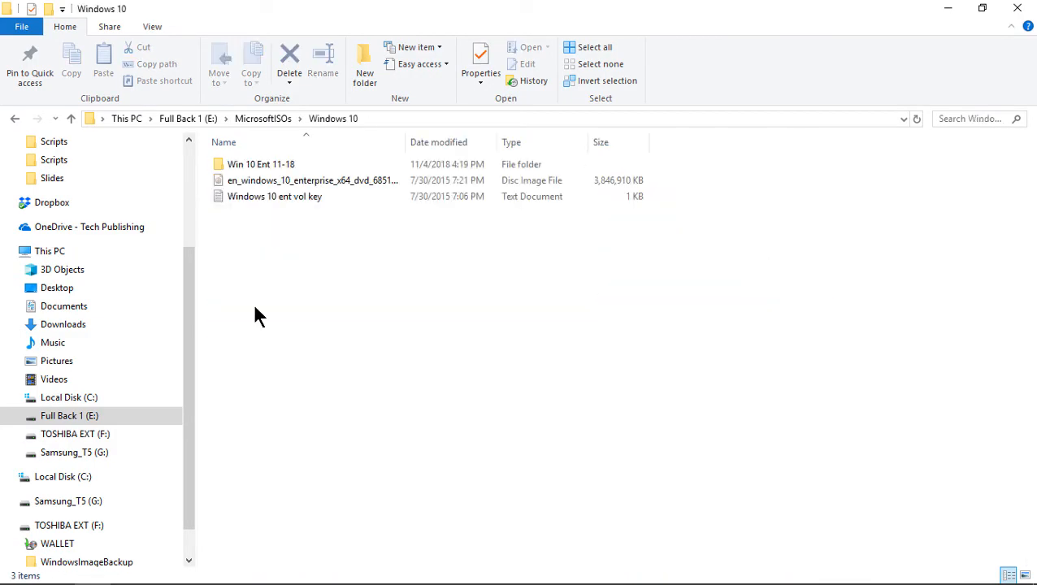
left_click(307, 186)
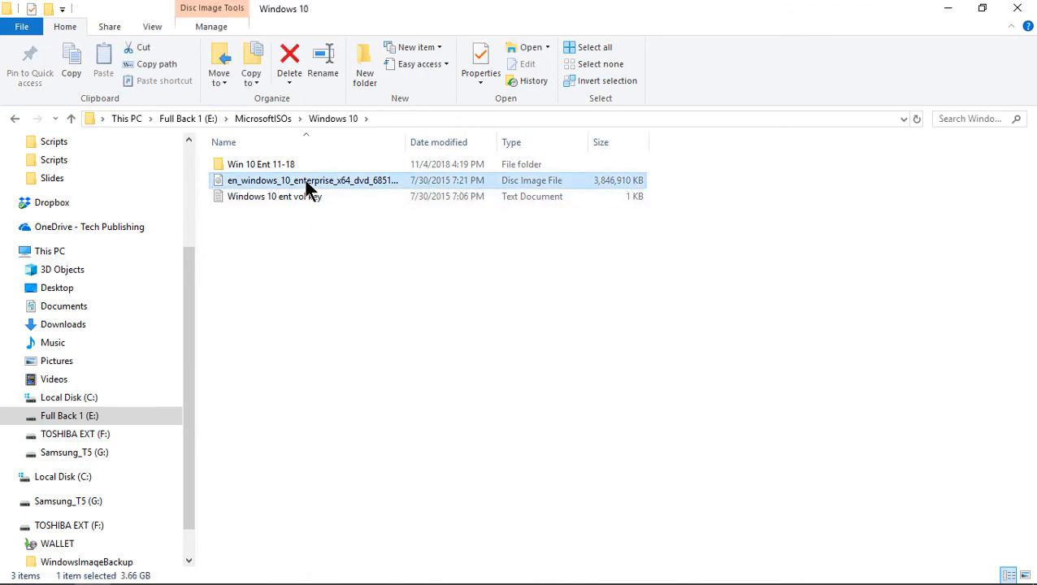
right_click(308, 187)
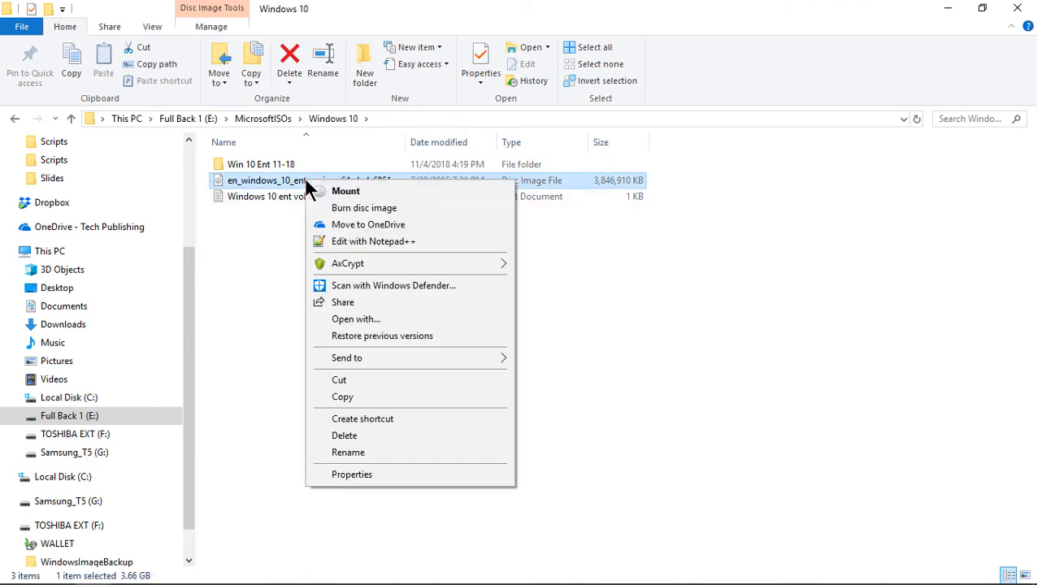
left_click(342, 192)
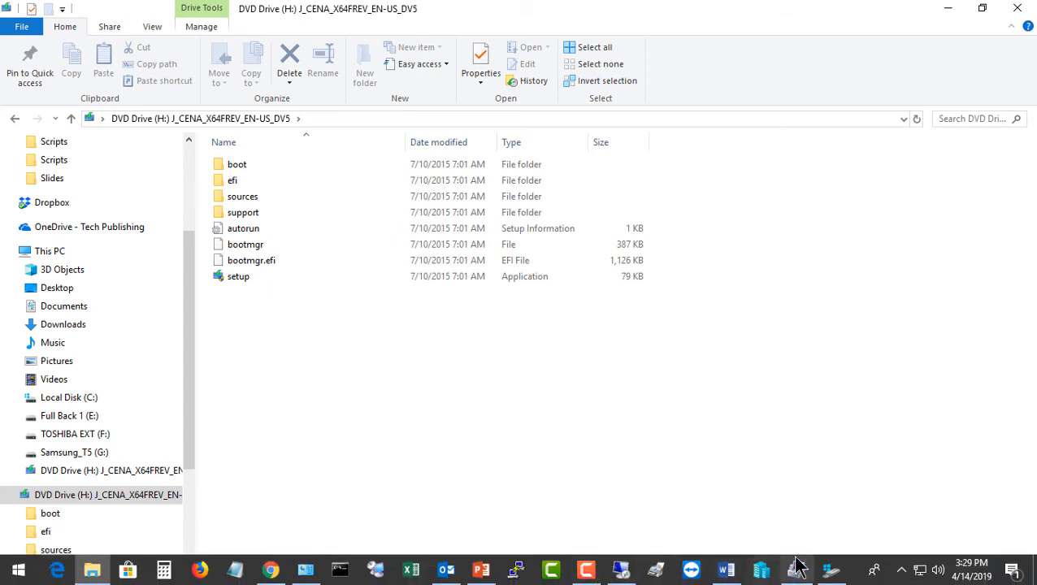
Return to the Windows To Go wizard and add the sources folder of DVD Drive (H:) as the image search location
left_click(831, 569)
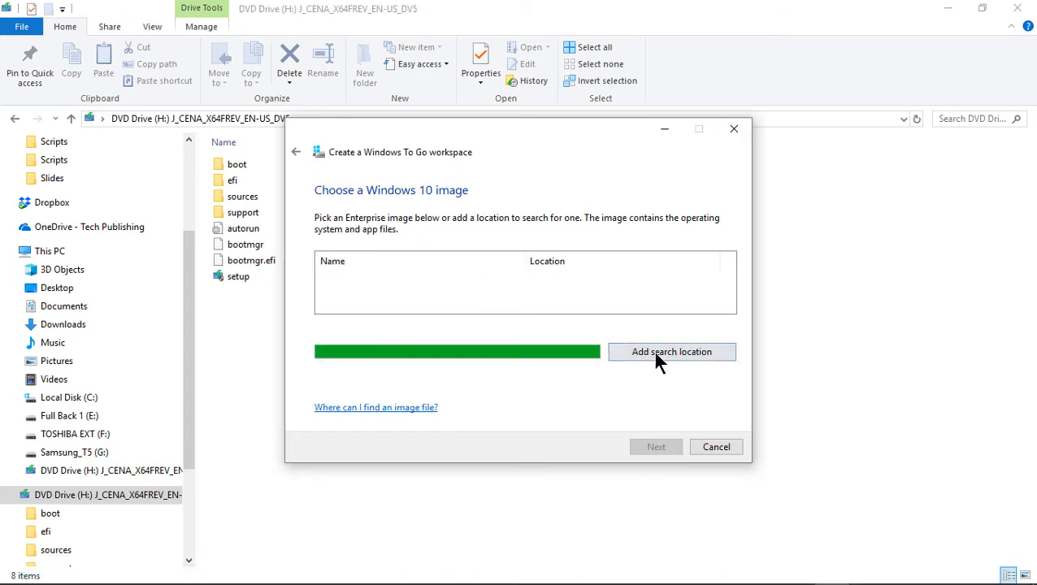
left_click(656, 356)
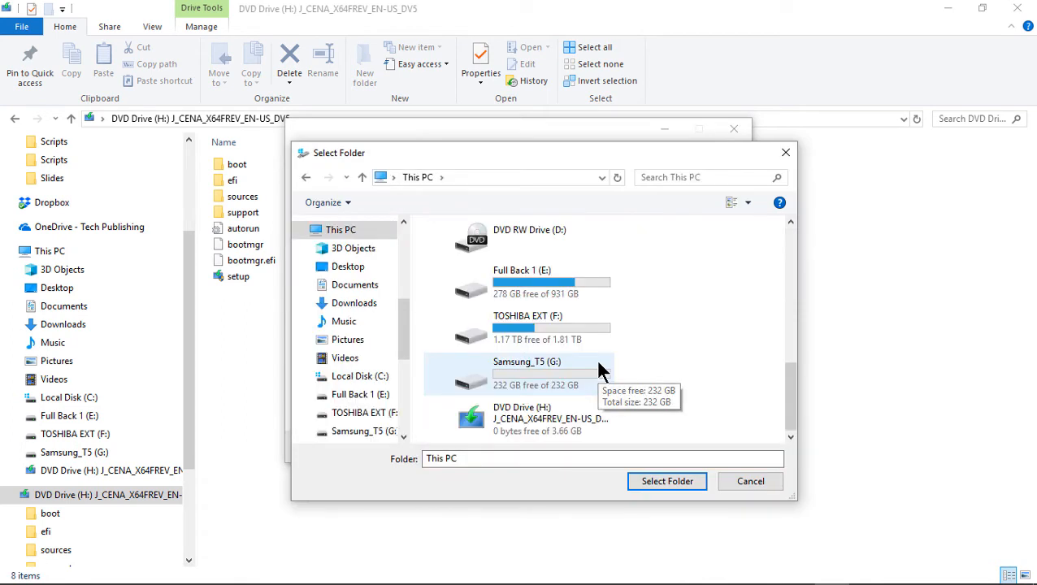
double_click(551, 416)
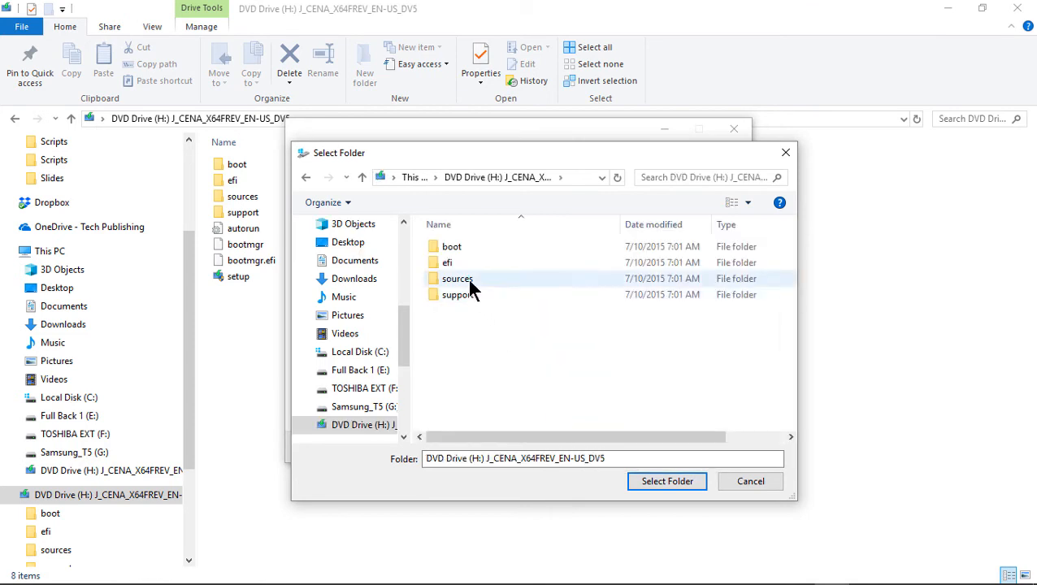
double_click(457, 278)
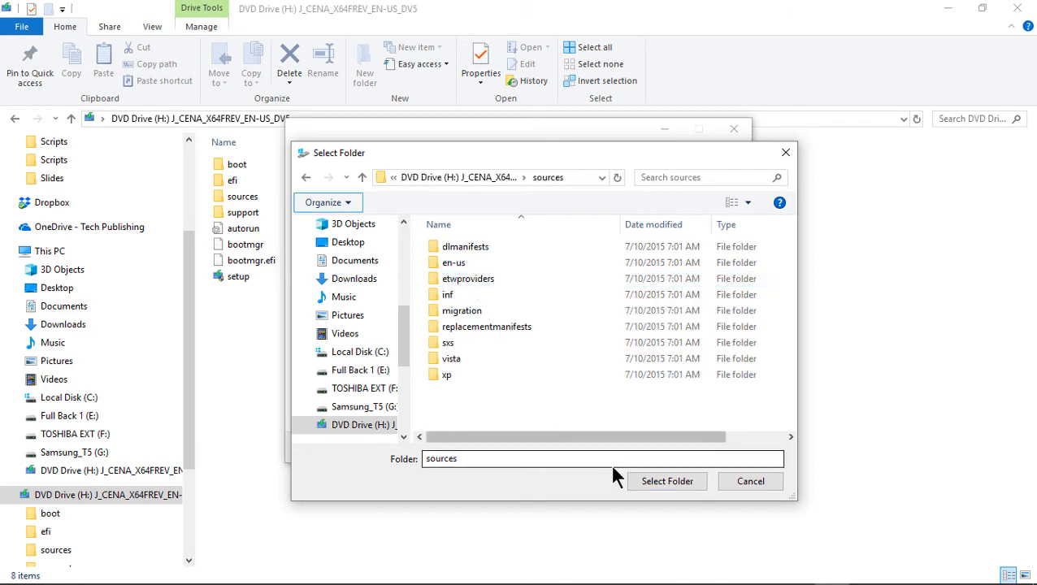
left_click(651, 482)
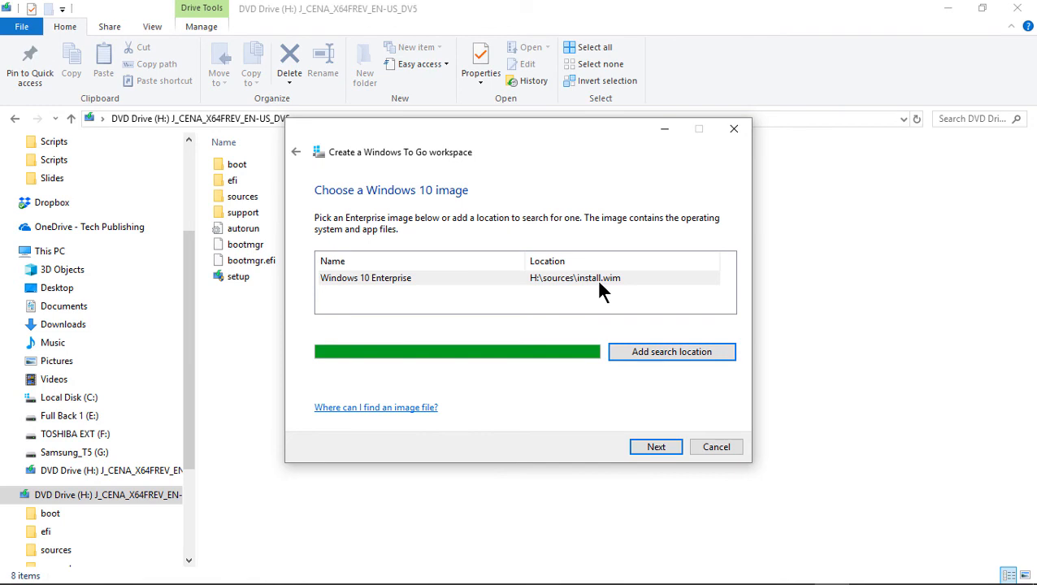
Create the workspace from the Windows 10 Enterprise image, skipping the optional BitLocker password
left_click(647, 447)
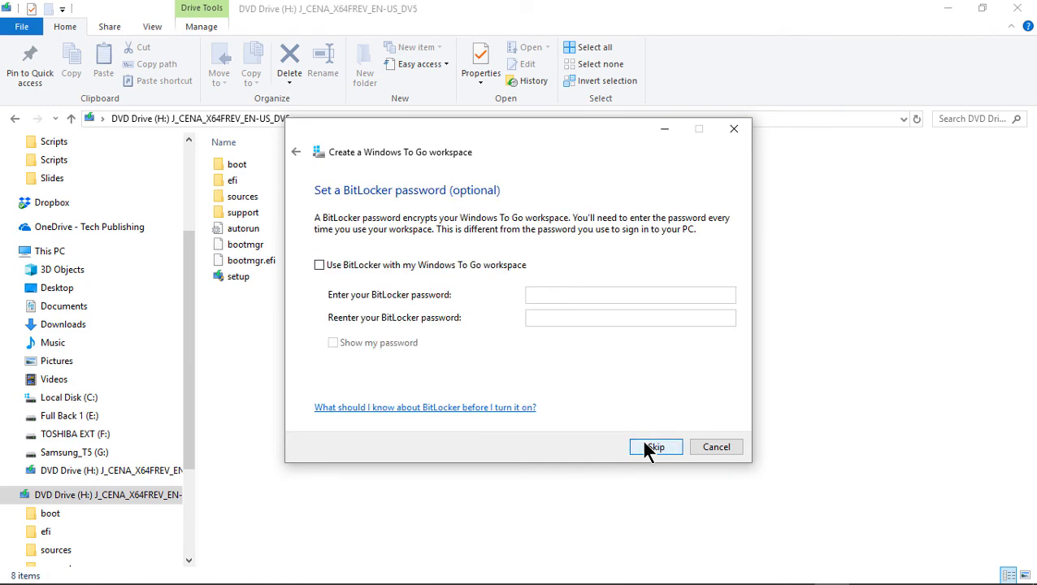
left_click(654, 448)
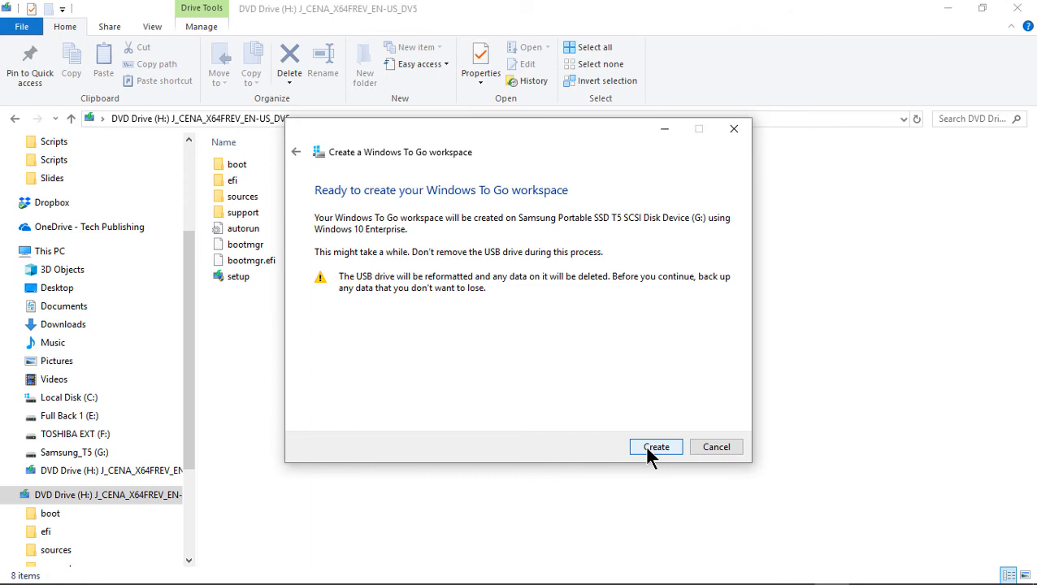
left_click(648, 448)
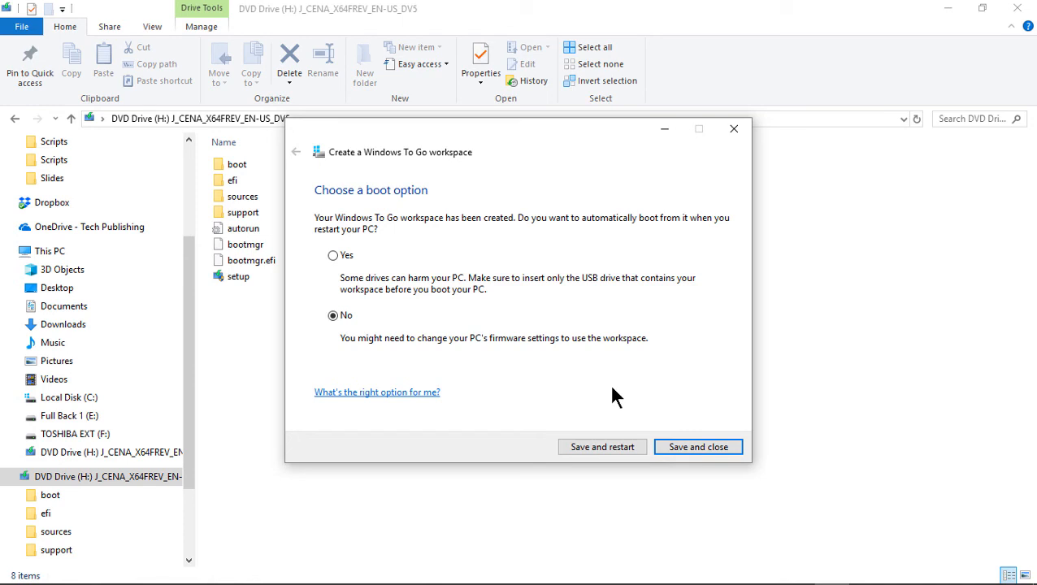
Save the boot option as No, closing the wizard, and close the File Explorer window showing the mounted disc
left_click(673, 453)
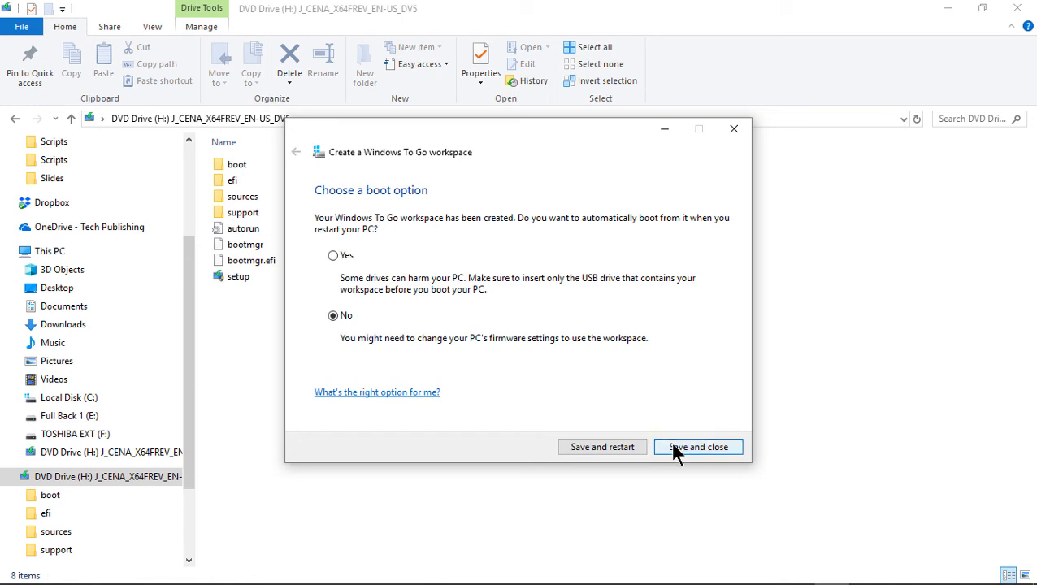
left_click(673, 453)
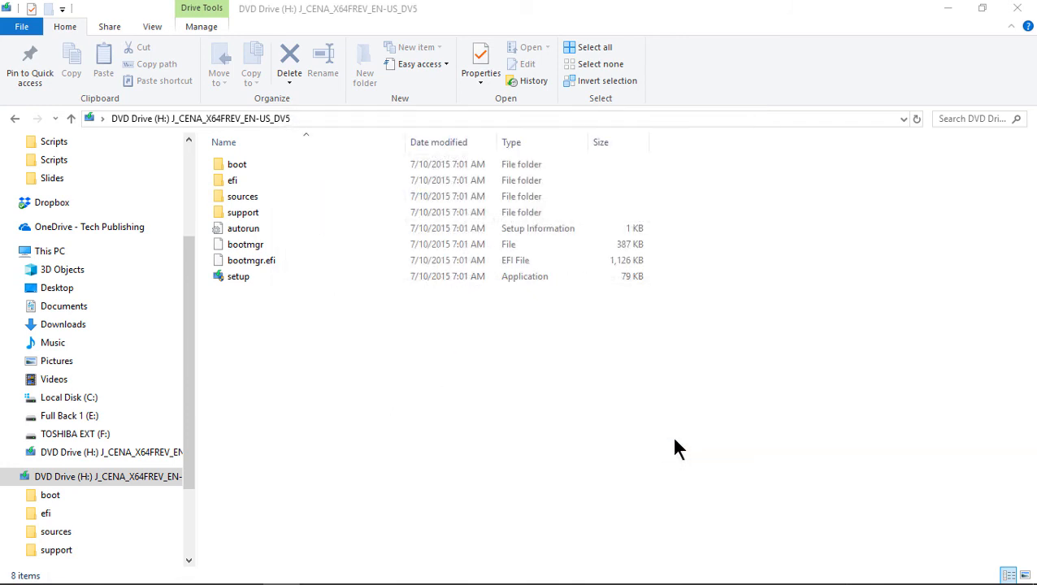
left_click(1016, 10)
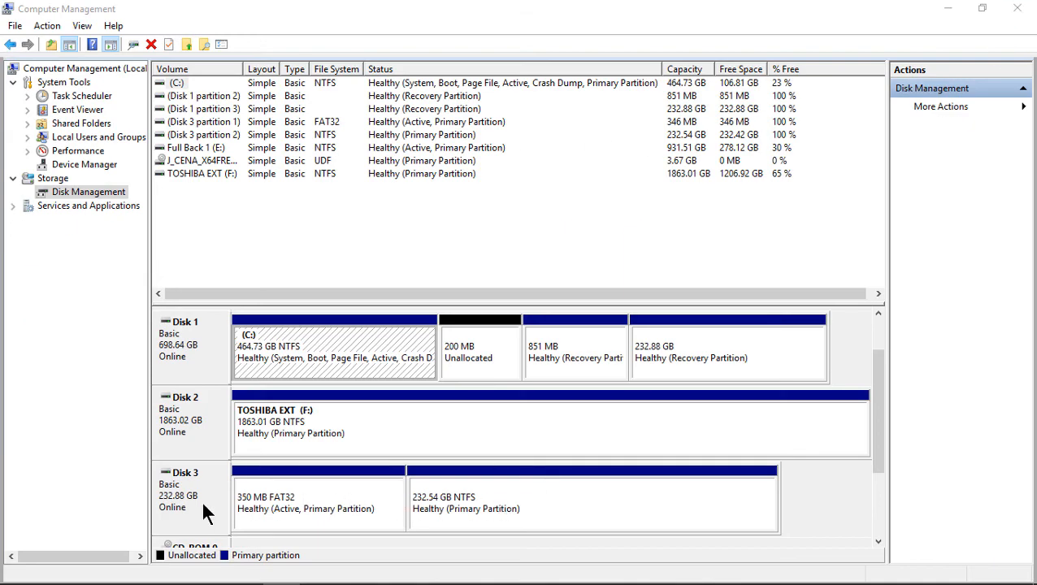
Inspect the FAT32 and NTFS partitions of Disk 3 in Disk Management, including the actions available for the NTFS partition
left_click(293, 504)
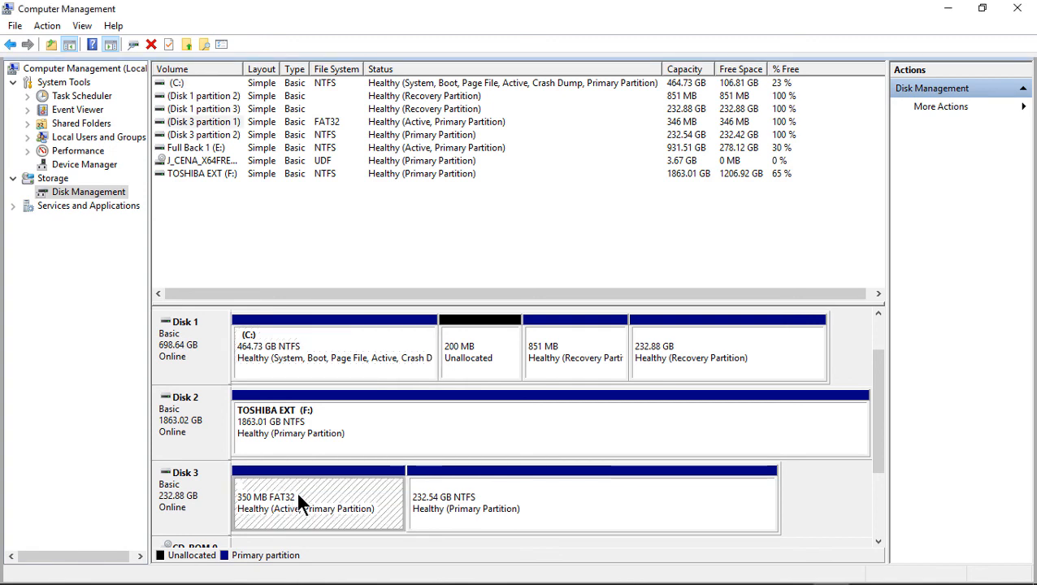
left_click(520, 510)
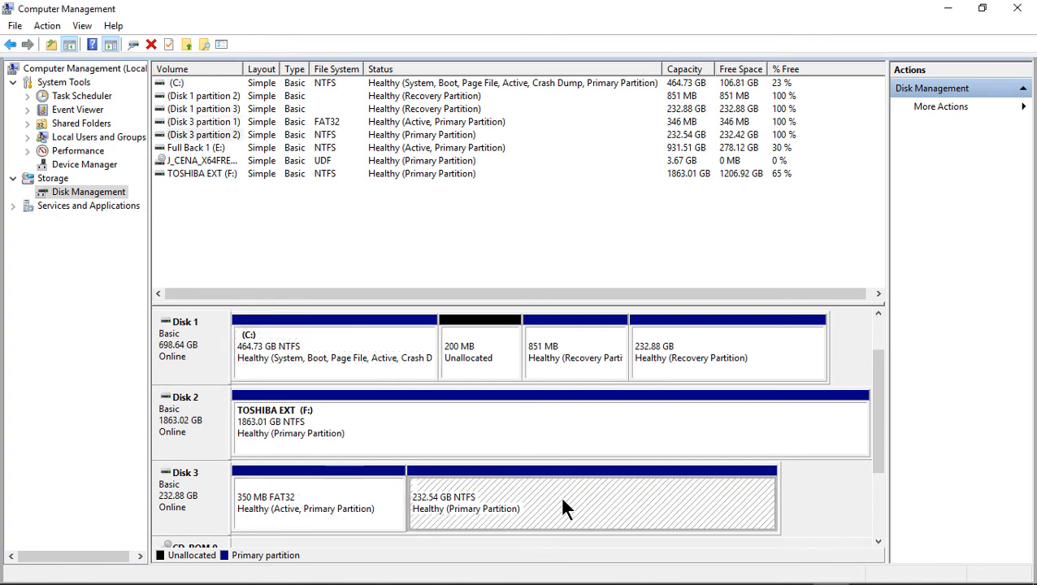
right_click(567, 508)
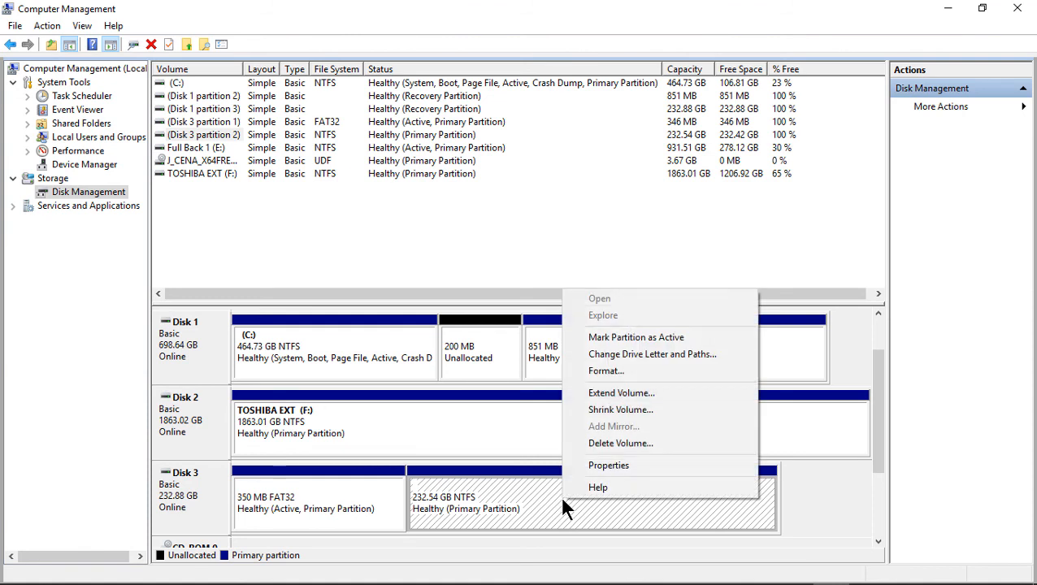
left_click(330, 453)
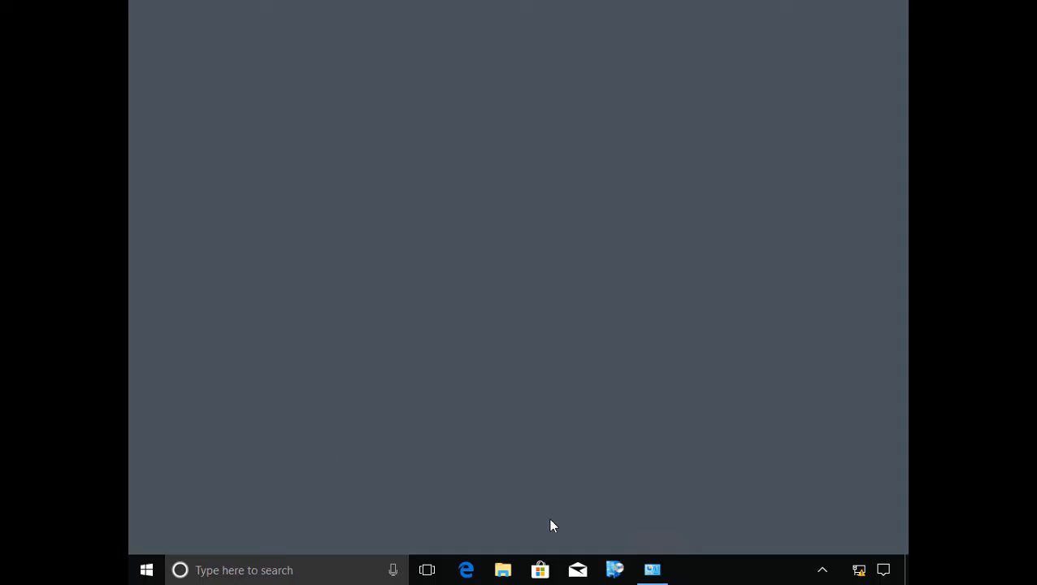
View the Control Panel items and the Start menu in the Windows To Go desktop
left_click(653, 571)
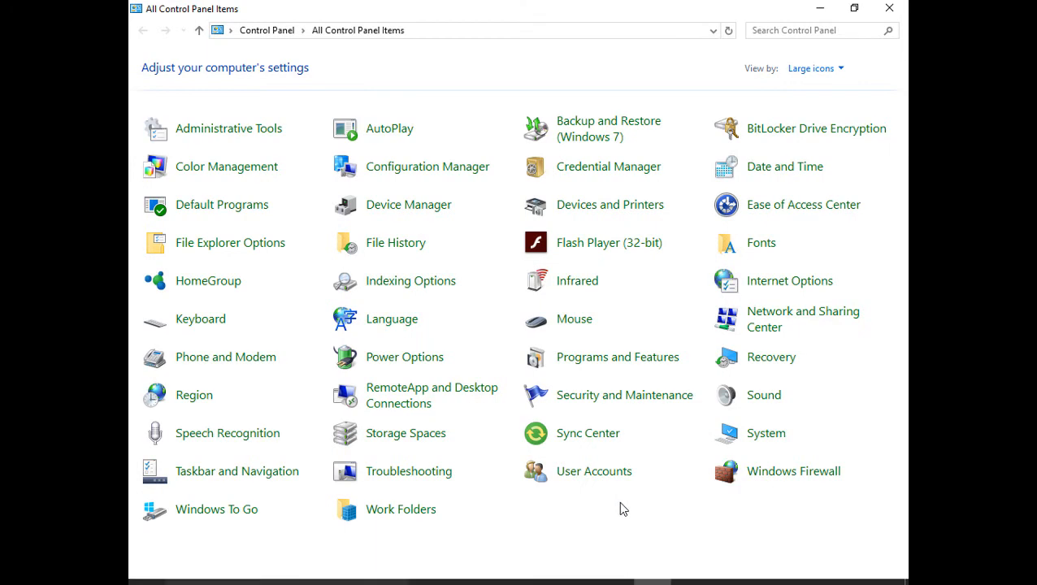
left_click(152, 572)
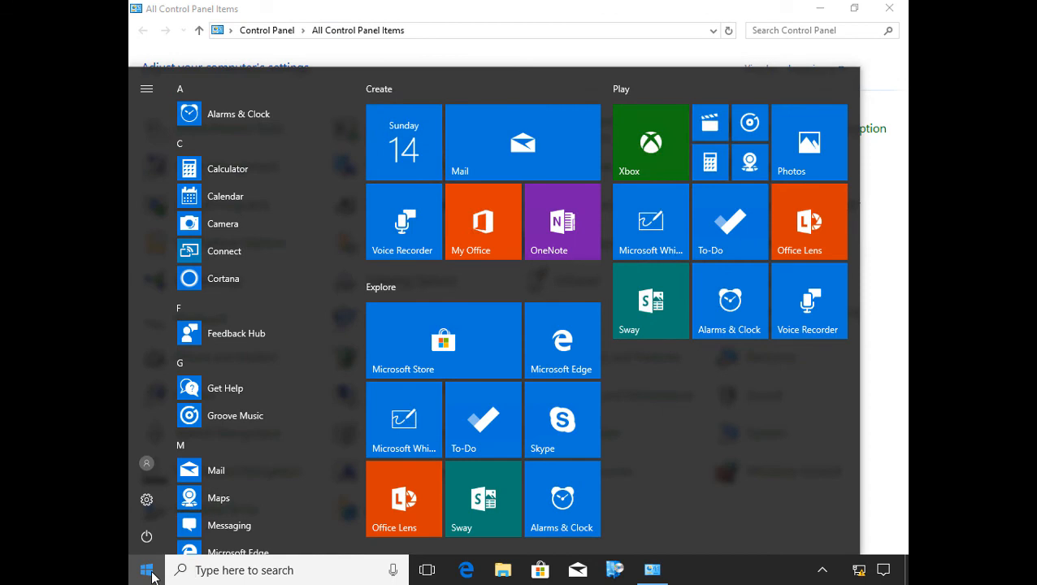
left_click(152, 574)
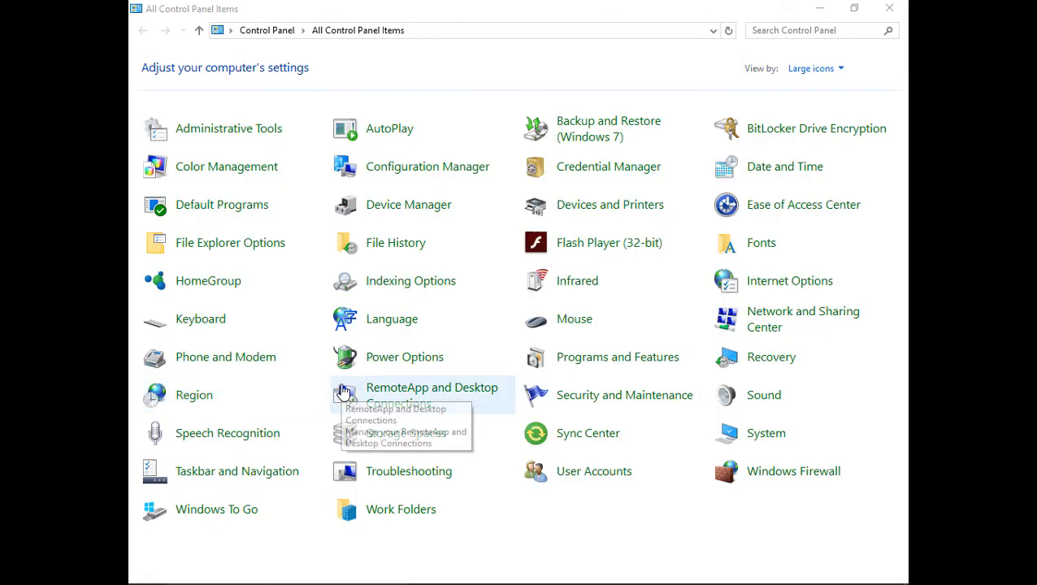